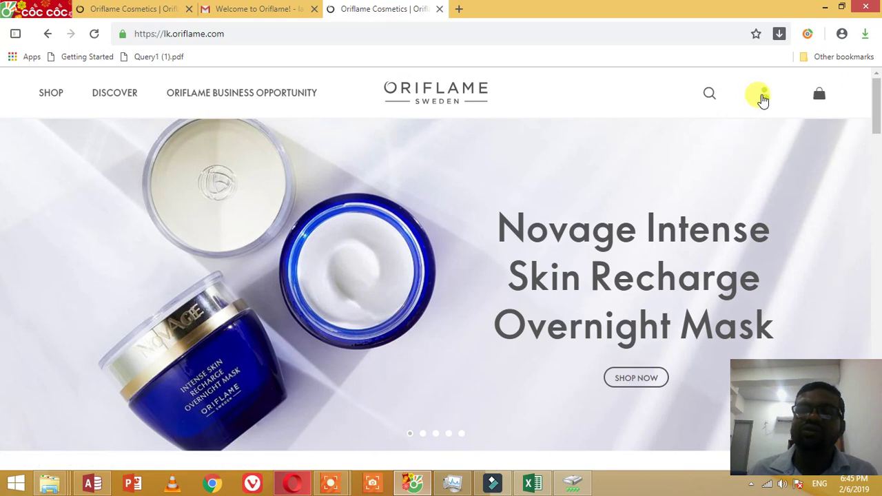
# Step: Sign in with another consultant account's number and password in the Sign In dialog
pyautogui.click(763, 101)
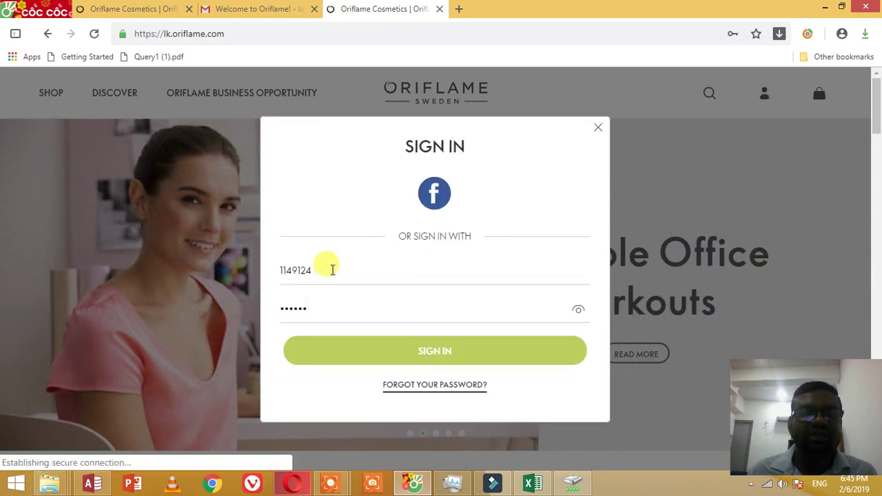
pyautogui.doubleClick(296, 270)
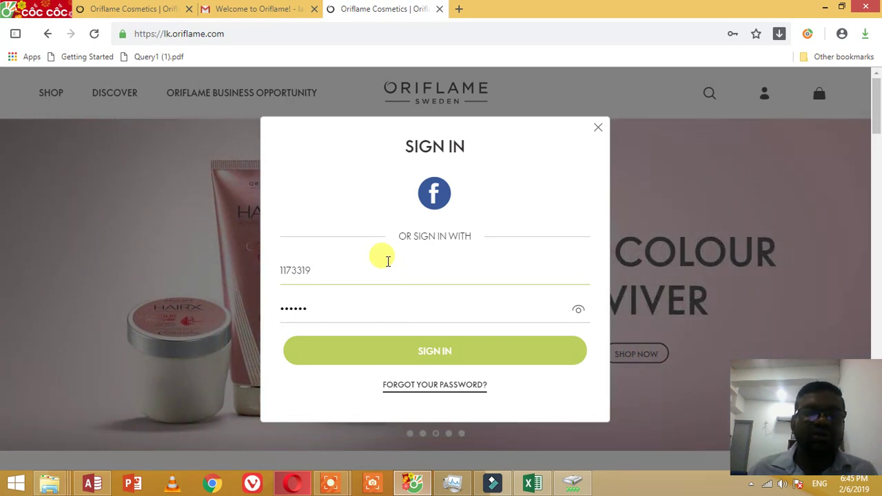
pyautogui.click(336, 305)
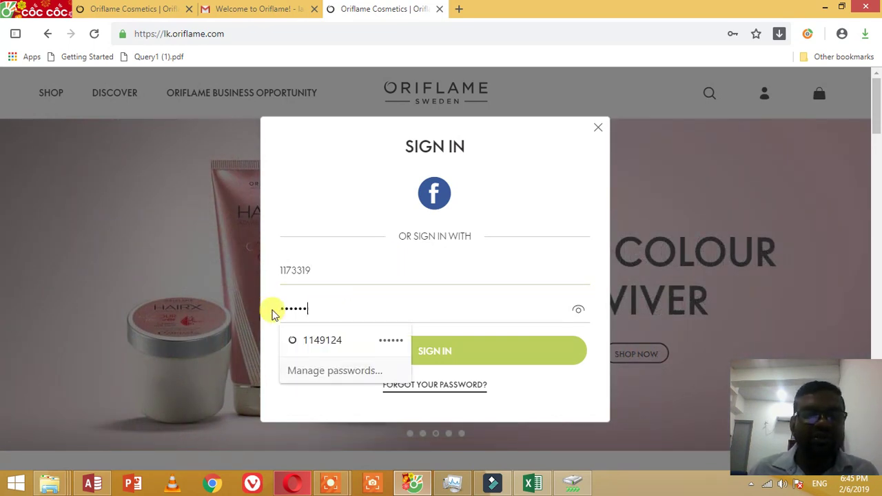
pyautogui.moveTo(276, 311); pyautogui.dragTo(335, 314)
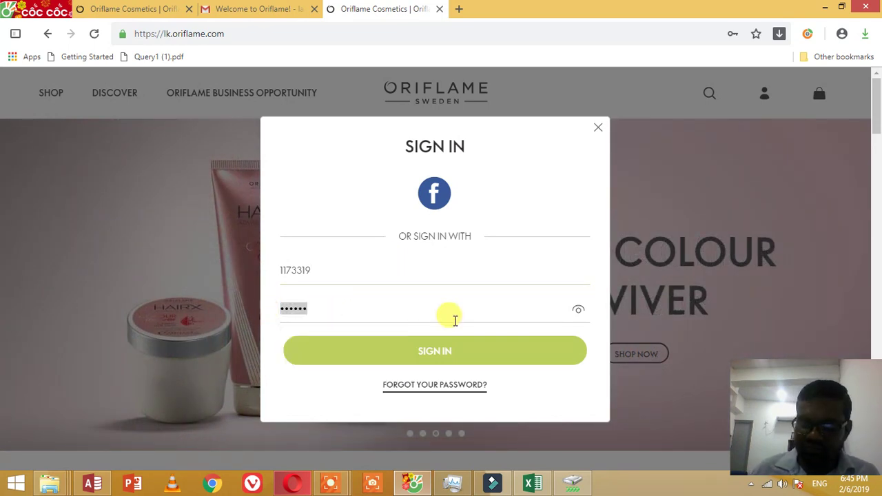
pyautogui.write('•••••')
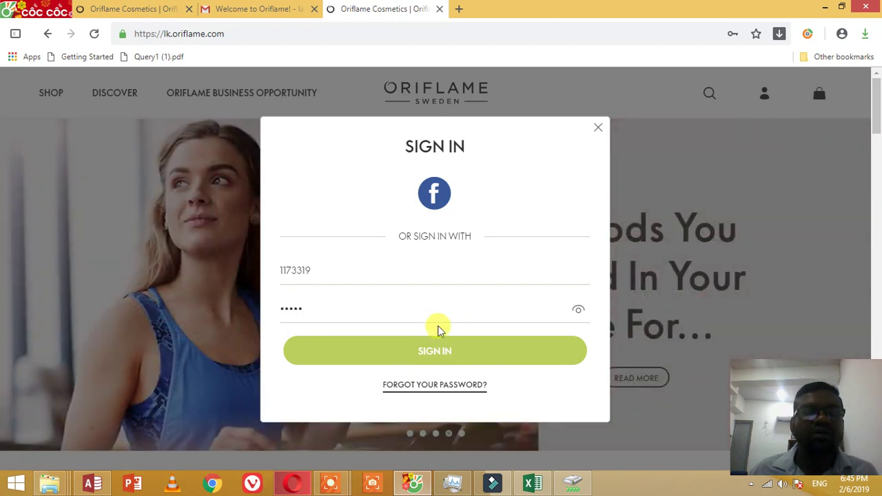
pyautogui.click(426, 351)
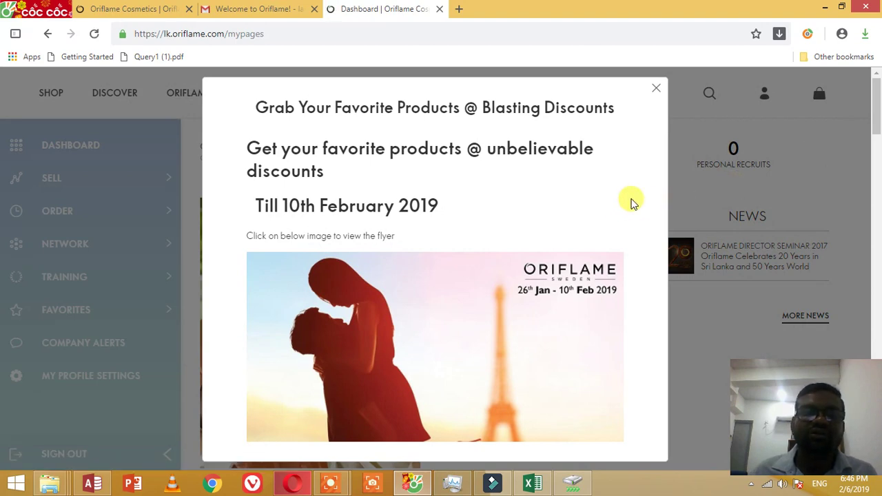
# Step: Close the discounts pop-up to reveal the dashboard: 19 days left, 97 bonus points
pyautogui.scroll(-3, 614, 195)
pyautogui.scroll(3, 613, 200)
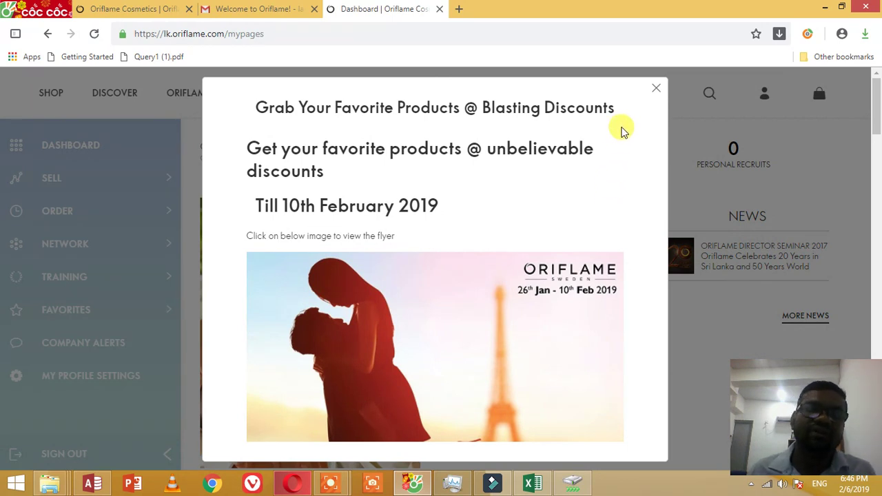
pyautogui.click(655, 90)
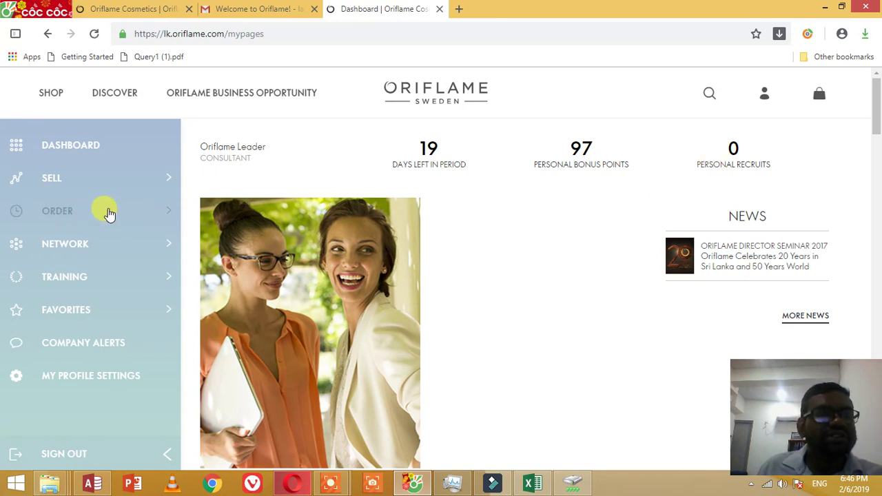
# Step: Open the VIP orders form under ORDER > VIP & Quick Ordering
pyautogui.click(134, 211)
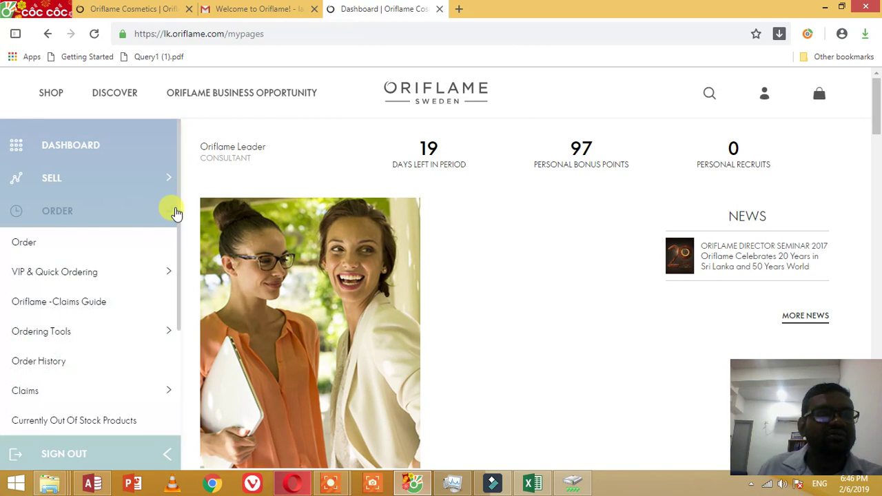
pyautogui.click(55, 272)
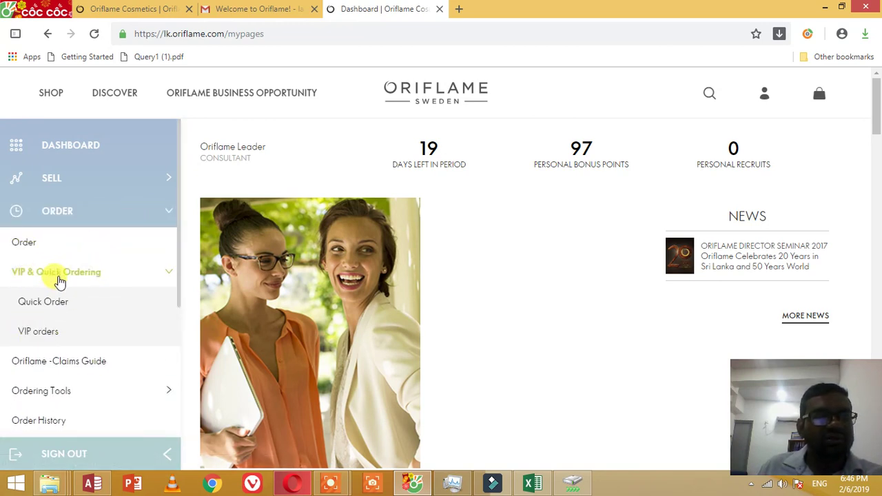
pyautogui.click(41, 331)
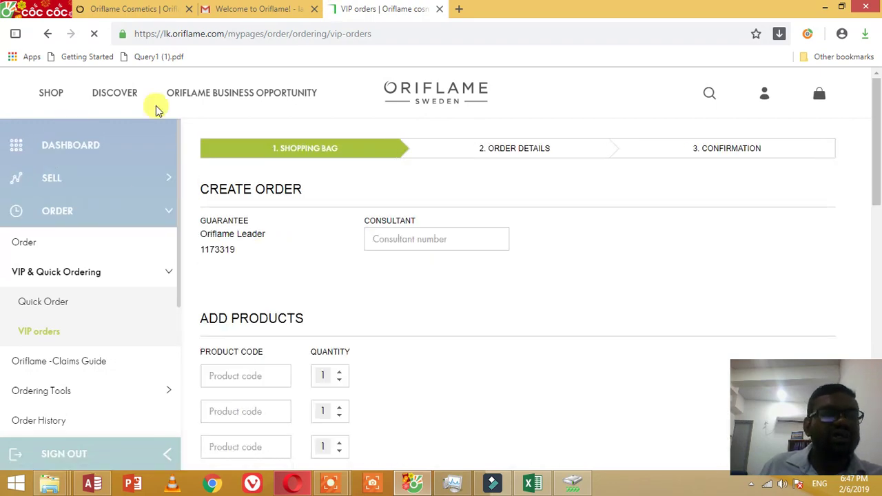
# Step: Return to the lk.oriflame.com home page through the address bar
pyautogui.moveTo(61, 100)
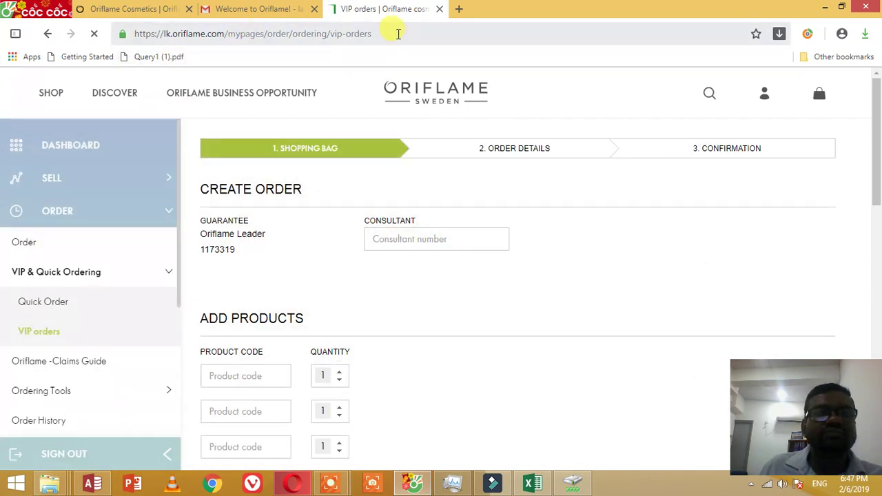
pyautogui.click(398, 32)
pyautogui.click(450, 99)
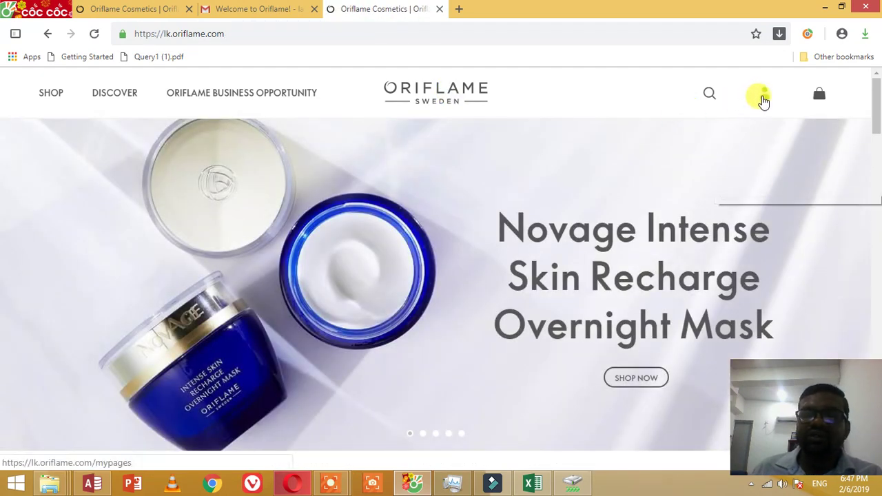
# Step: From the account dashboard, reopen ORDER > VIP & Quick Ordering > VIP orders
pyautogui.click(763, 98)
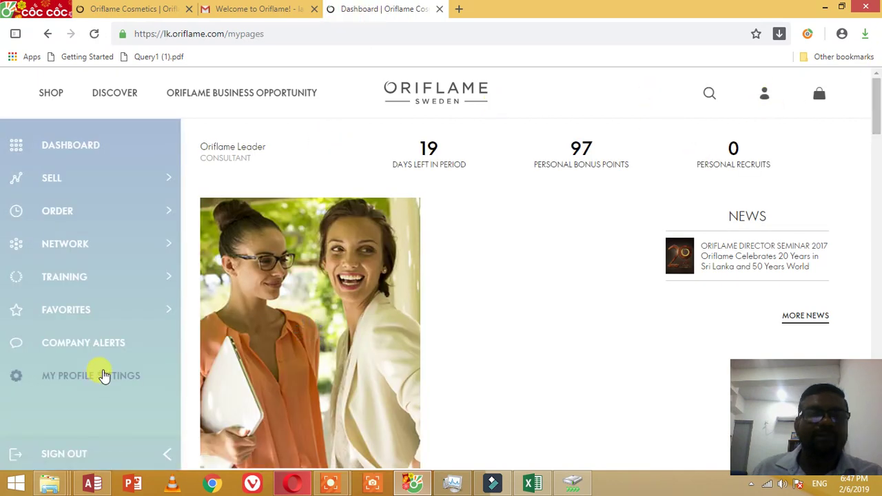
pyautogui.click(67, 212)
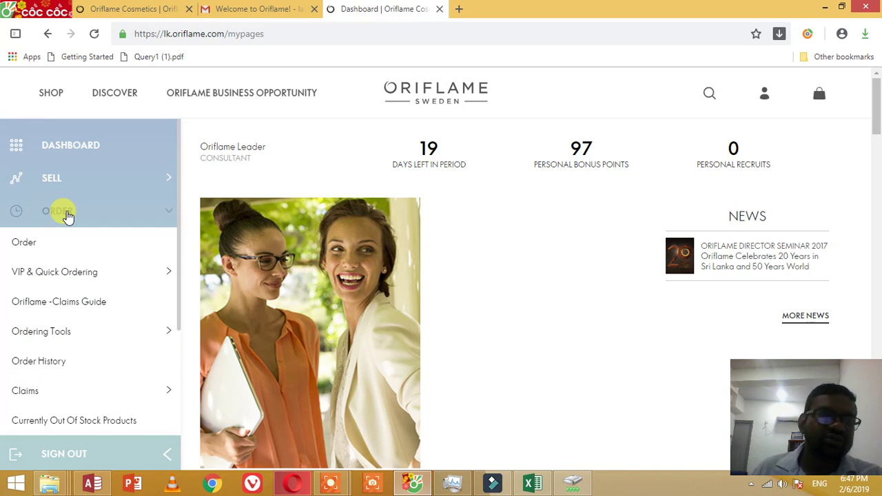
pyautogui.click(71, 274)
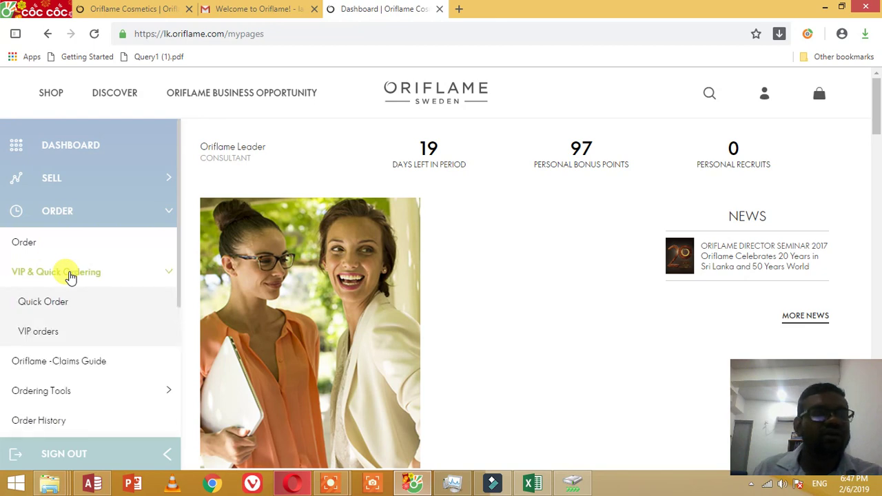
pyautogui.click(46, 334)
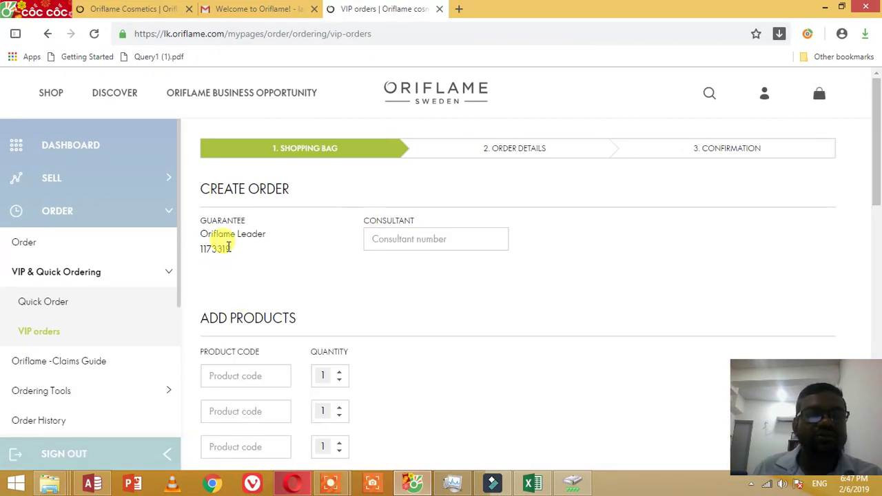
# Step: Paste the guarantee's number as the consultant and enter product code 31074 in row one
pyautogui.doubleClick(215, 249)
pyautogui.hotkey('ctrl', 'c')
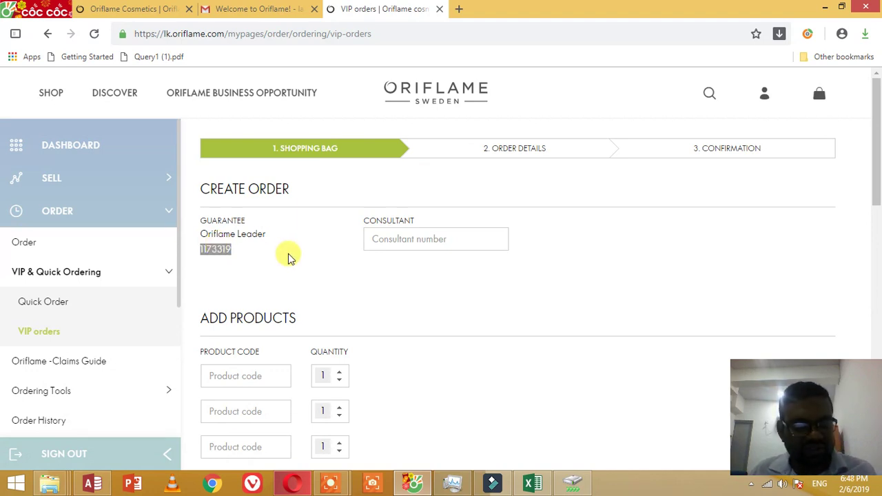
pyautogui.click(384, 237)
pyautogui.hotkey('ctrl', 'v')
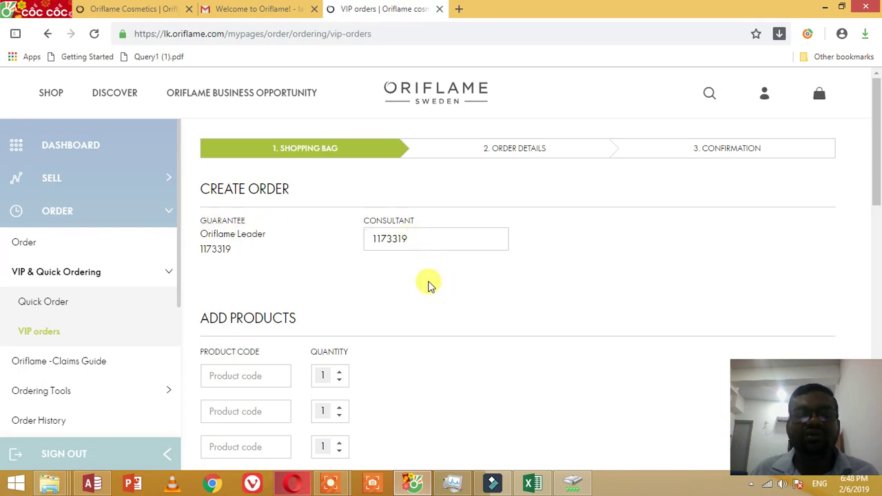
pyautogui.press('Return')
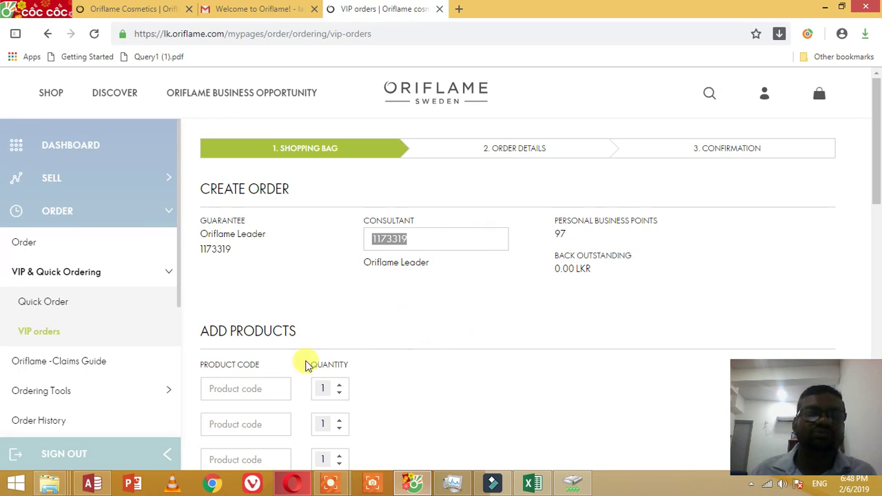
pyautogui.click(236, 388)
pyautogui.scroll(-2, 461, 269)
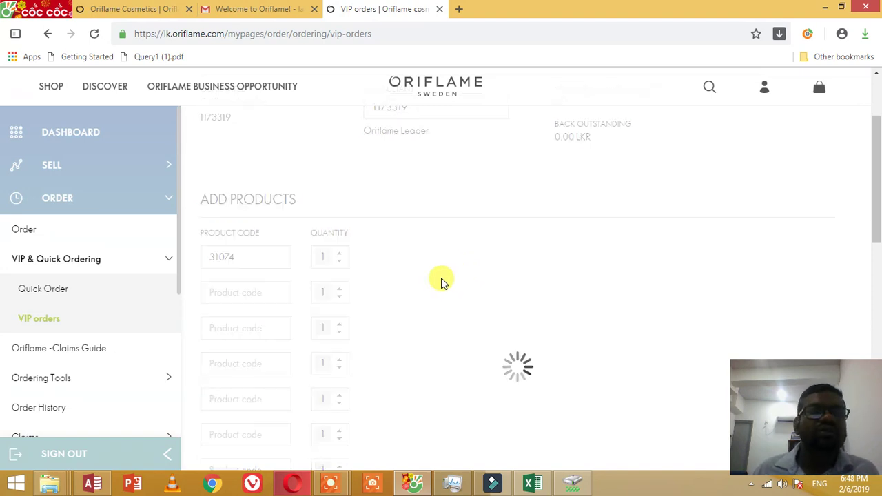
# Step: Enter code 1278 in the second row and raise product 31074's quantity to 4
pyautogui.click(261, 292)
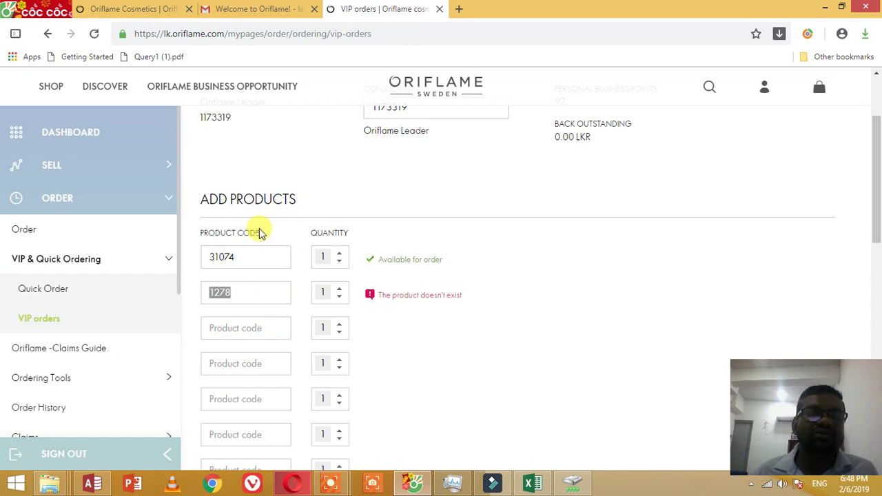
pyautogui.click(339, 254)
pyautogui.click(339, 253)
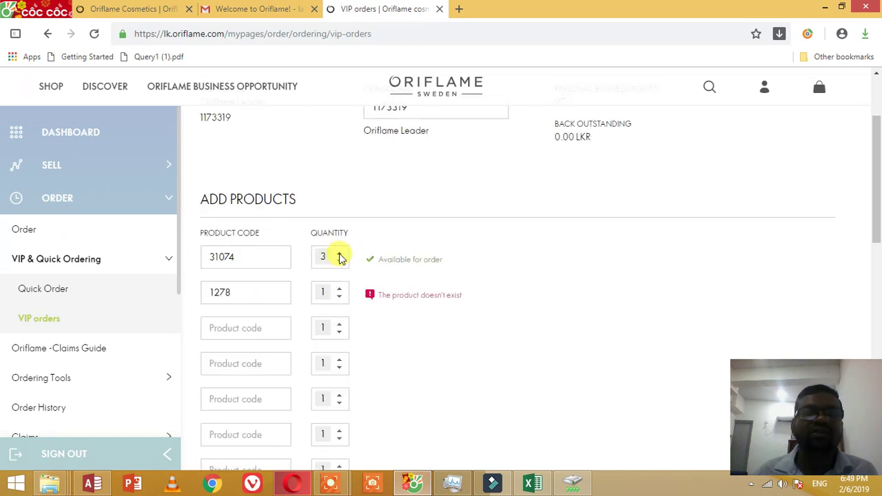
pyautogui.click(339, 254)
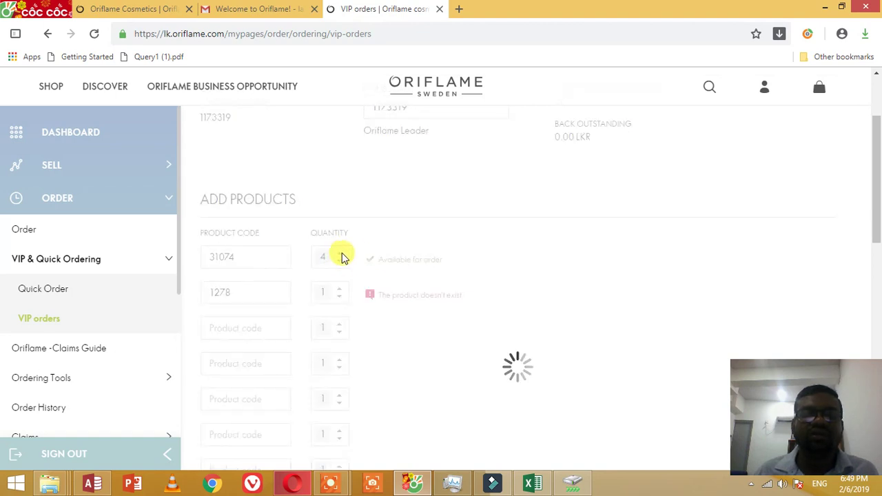
pyautogui.scroll(-5, 510, 238)
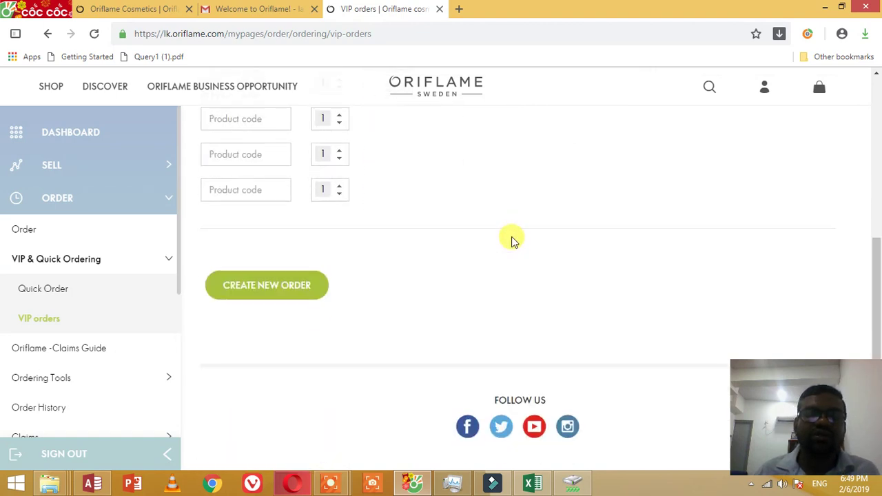
# Step: Create the order and review its 14,460.00 LKR total and 192 BP before delivery options
pyautogui.click(296, 293)
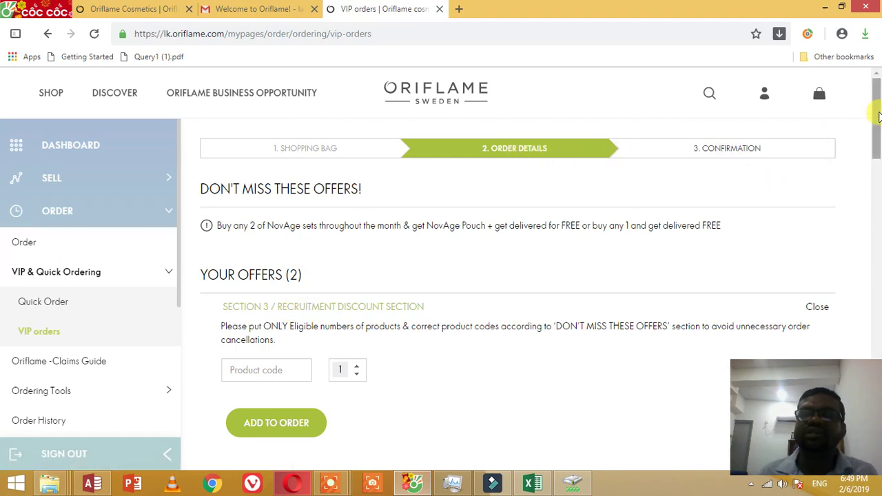
pyautogui.moveTo(873, 113); pyautogui.dragTo(879, 165)
pyautogui.scroll(-4, 879, 165)
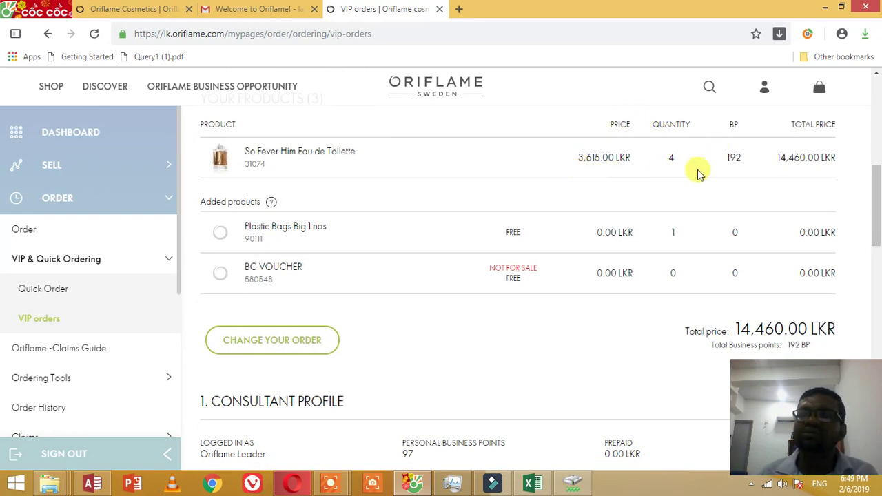
pyautogui.doubleClick(734, 124)
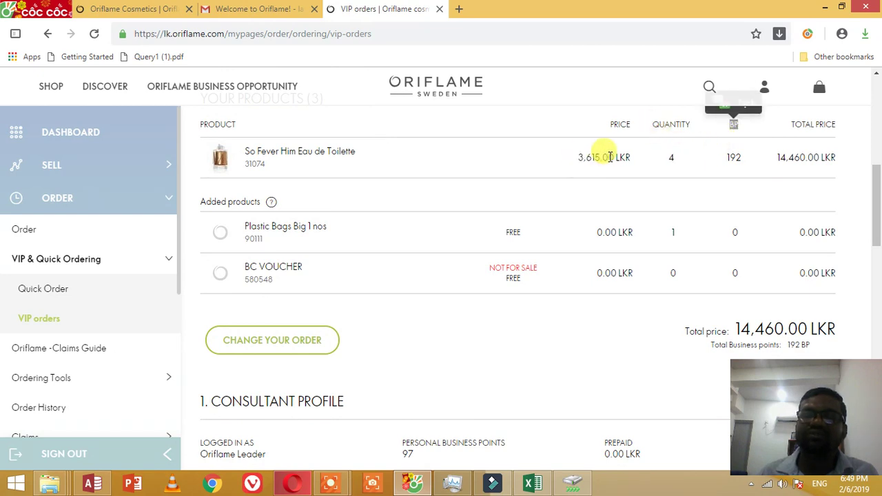
pyautogui.moveTo(876, 206); pyautogui.dragTo(876, 221)
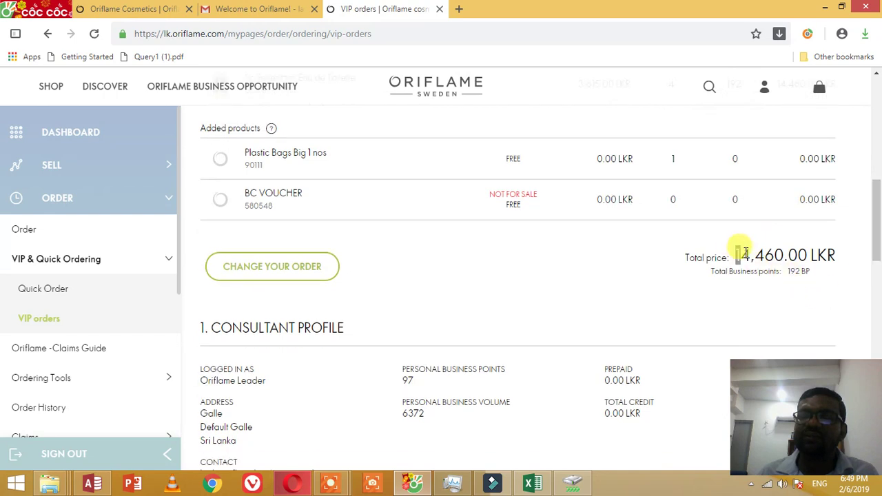
pyautogui.moveTo(735, 253); pyautogui.dragTo(782, 276)
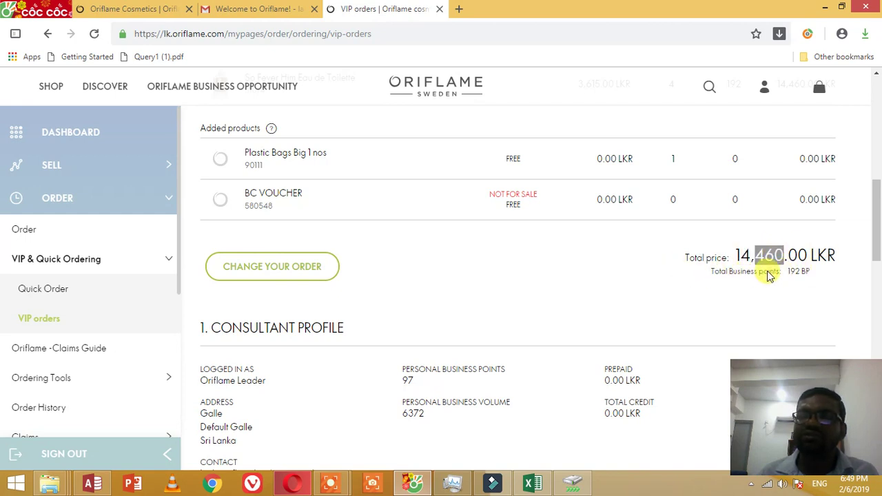
pyautogui.scroll(-3, 723, 242)
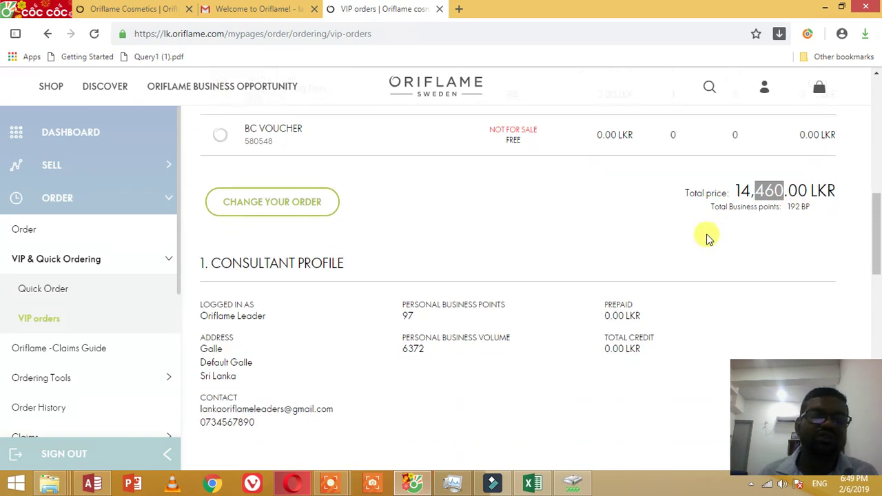
pyautogui.scroll(-2, 462, 232)
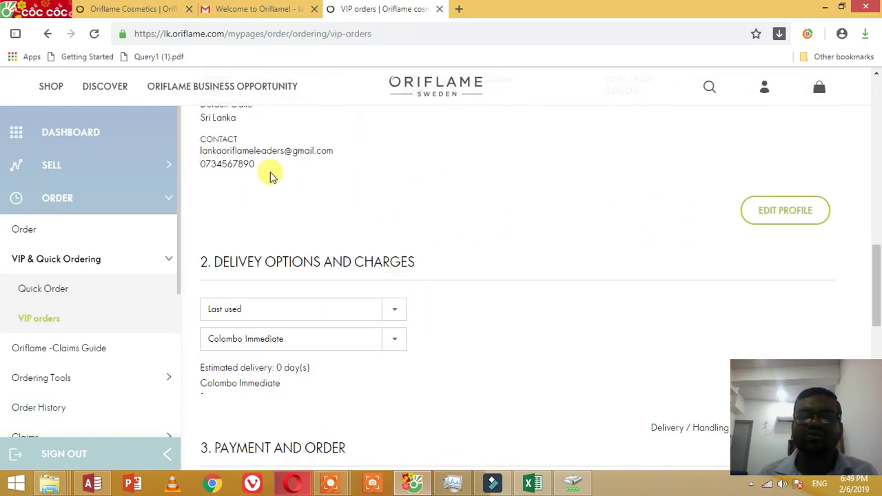
# Step: Show the delivery methods: Last used, Service Centres, Oriflame SPO and HOME DELIVERY
pyautogui.scroll(-2, 270, 173)
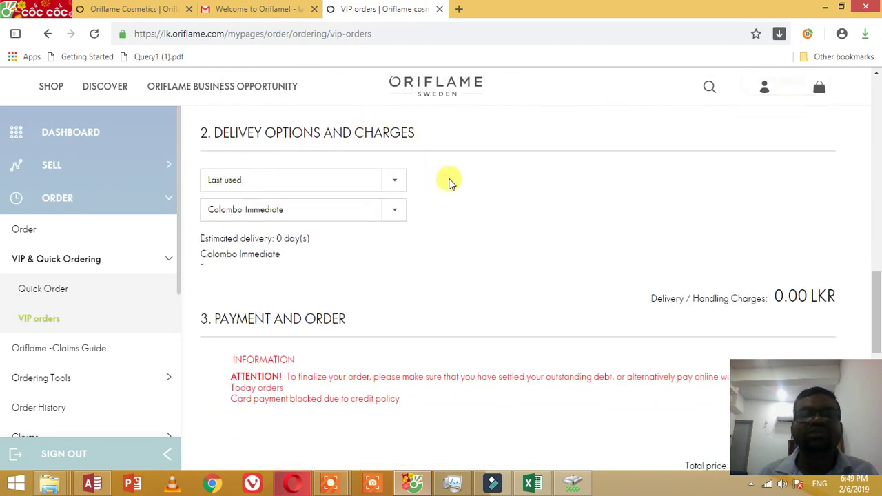
pyautogui.click(392, 180)
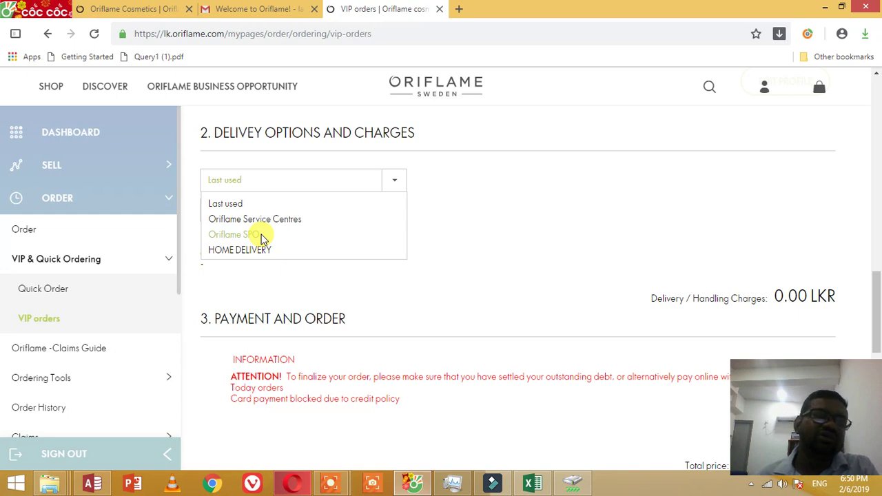
pyautogui.click(269, 250)
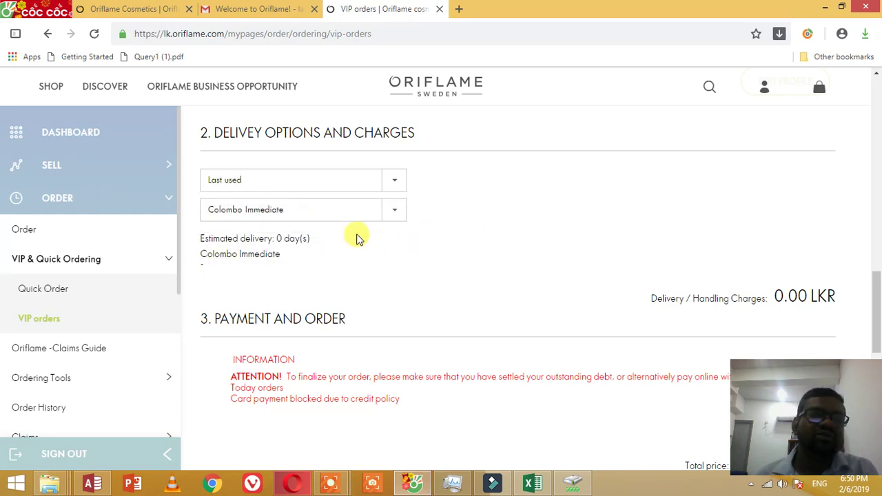
pyautogui.click(390, 216)
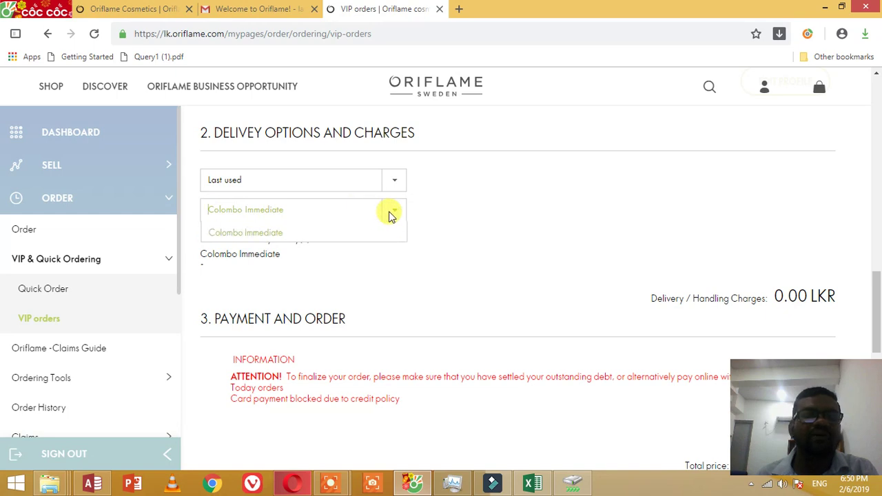
pyautogui.click(388, 213)
pyautogui.click(357, 181)
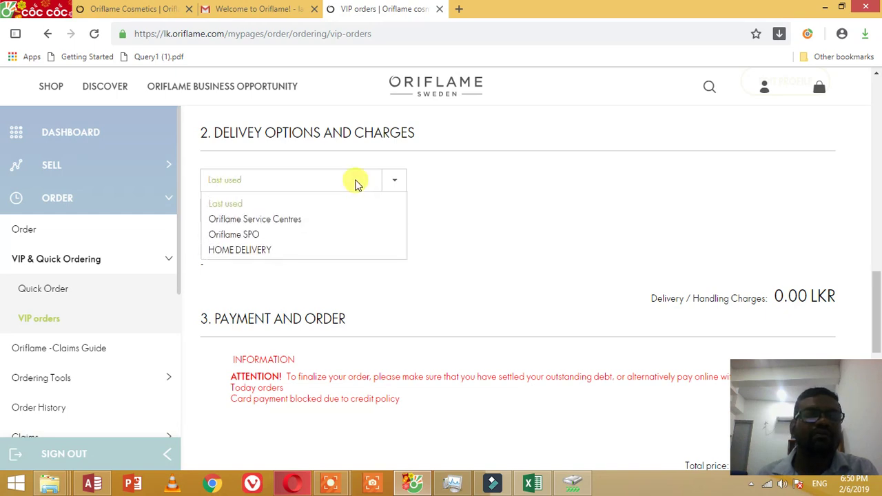
# Step: Try Oriflame Service Centres and check its pick-up points, then switch delivery to Oriflame SPO
pyautogui.click(281, 221)
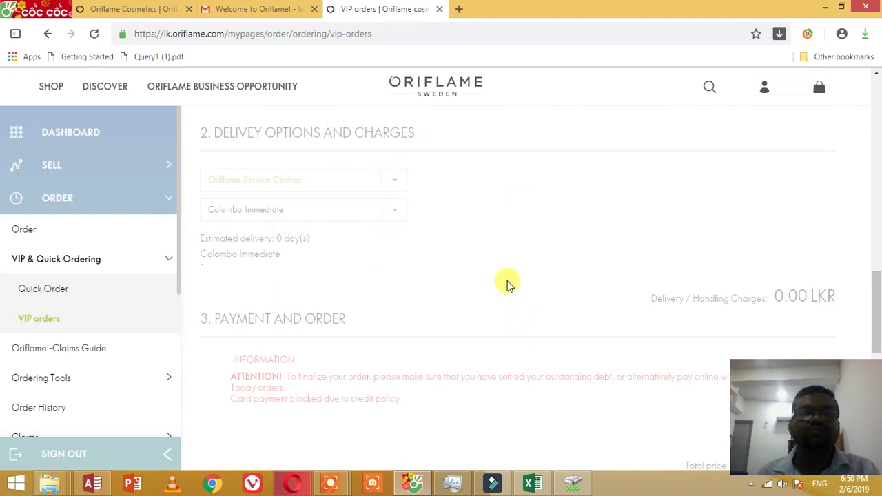
pyautogui.click(398, 208)
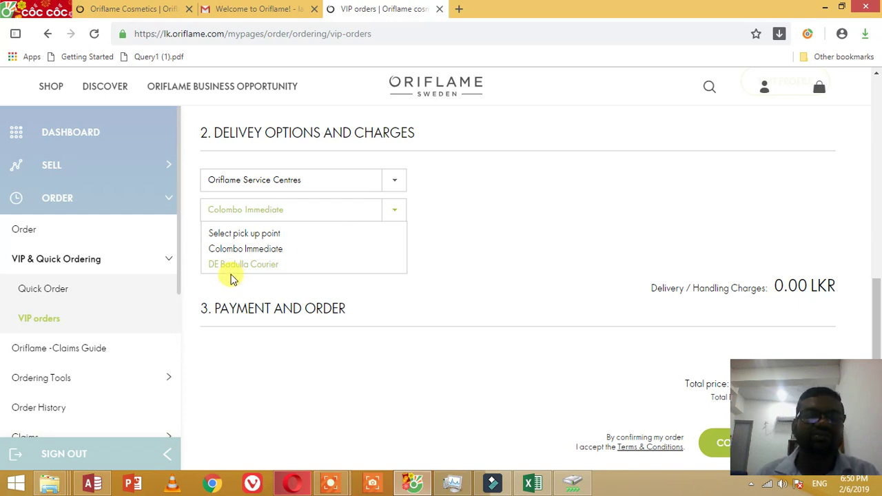
pyautogui.click(502, 186)
pyautogui.click(392, 182)
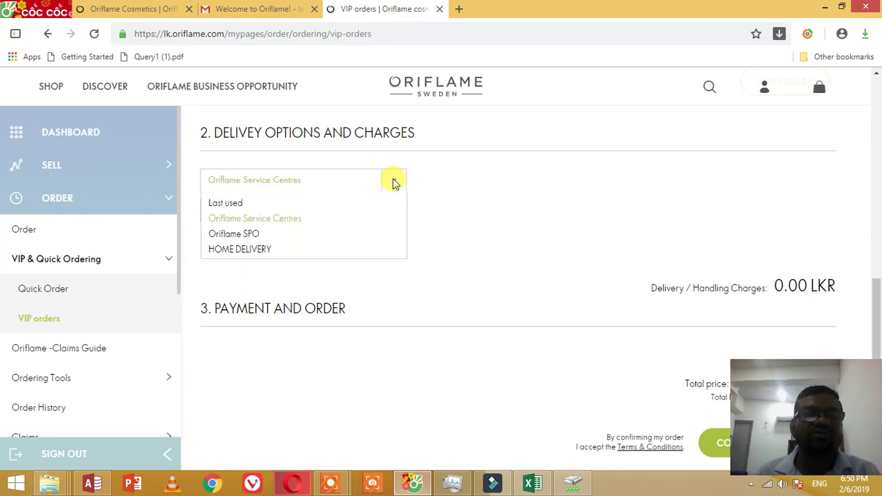
pyautogui.click(260, 235)
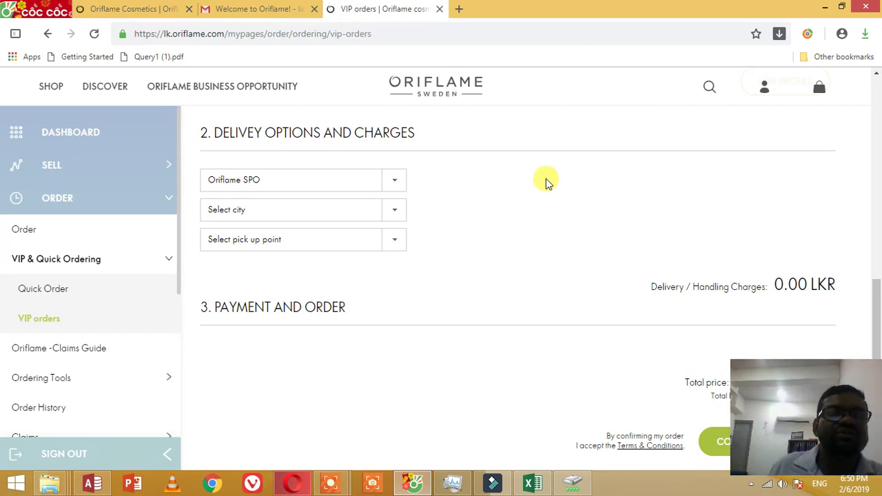
# Step: Choose Ambalantota as the SPO city and the Ambalantota SPO pick-up point
pyautogui.click(399, 210)
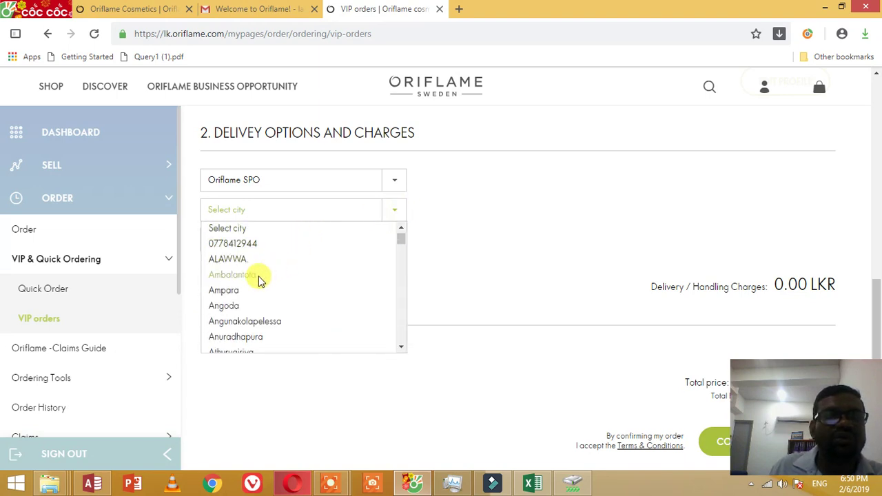
pyautogui.click(257, 276)
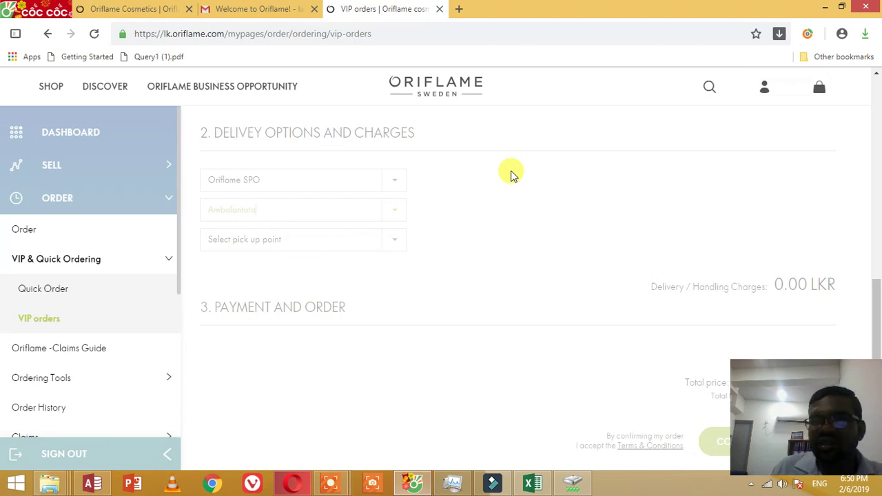
pyautogui.click(396, 241)
pyautogui.click(270, 262)
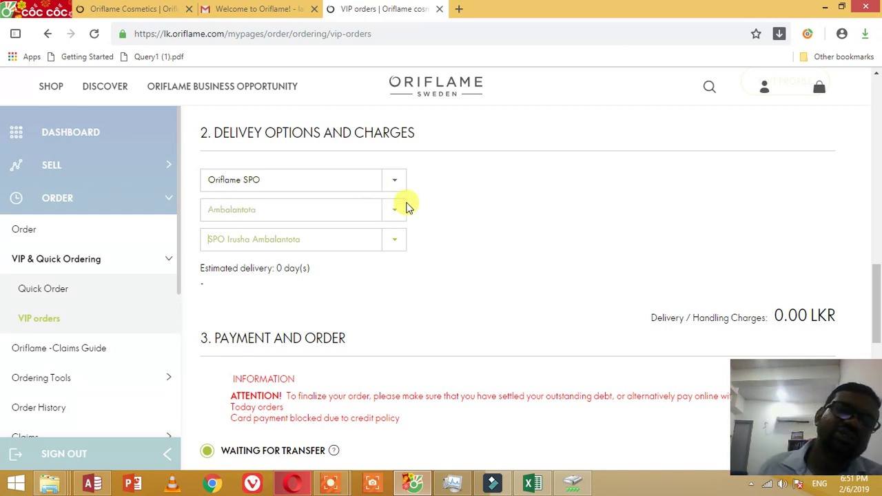
pyautogui.click(314, 184)
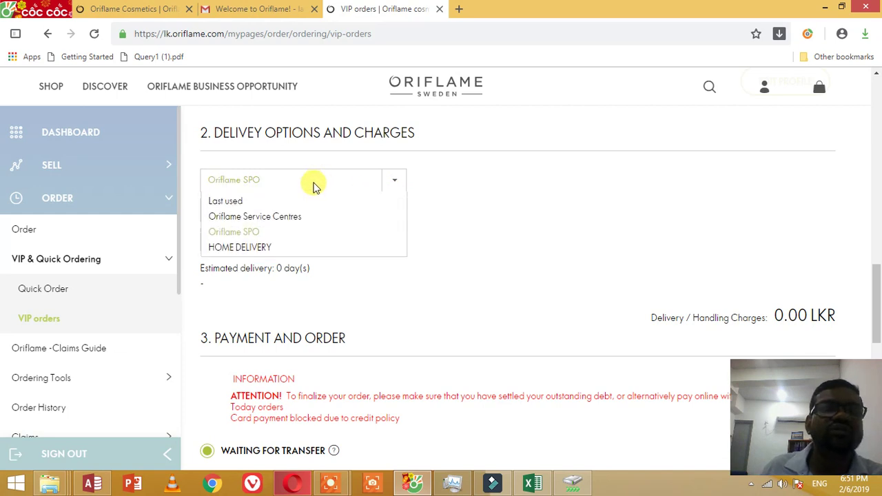
# Step: Set delivery to Oriflame Service Centres with Colombo Immediate as the pick-up point
pyautogui.click(264, 217)
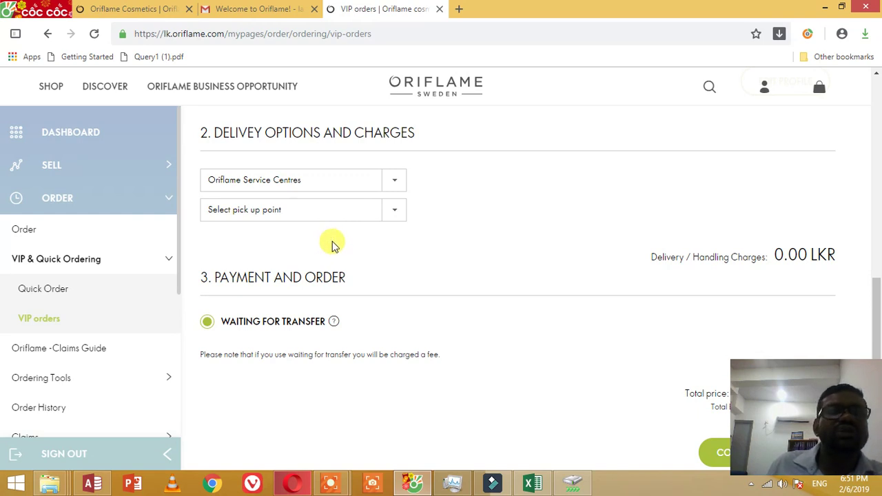
pyautogui.click(393, 210)
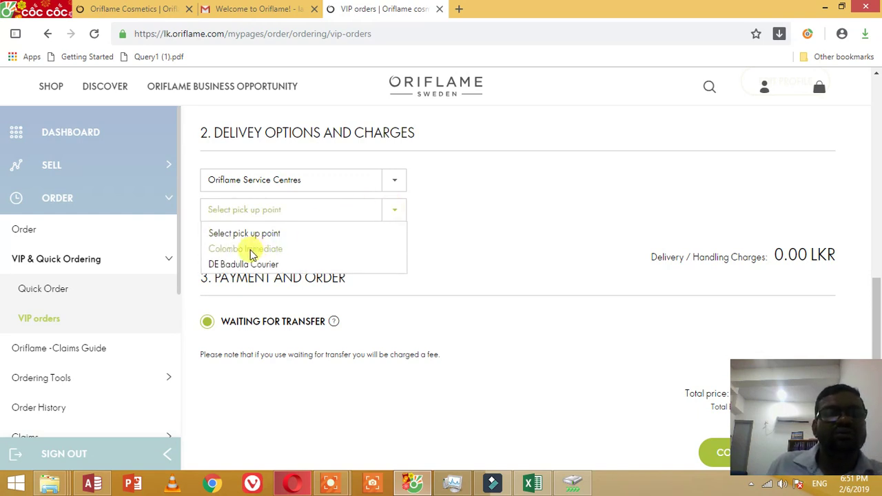
pyautogui.click(251, 249)
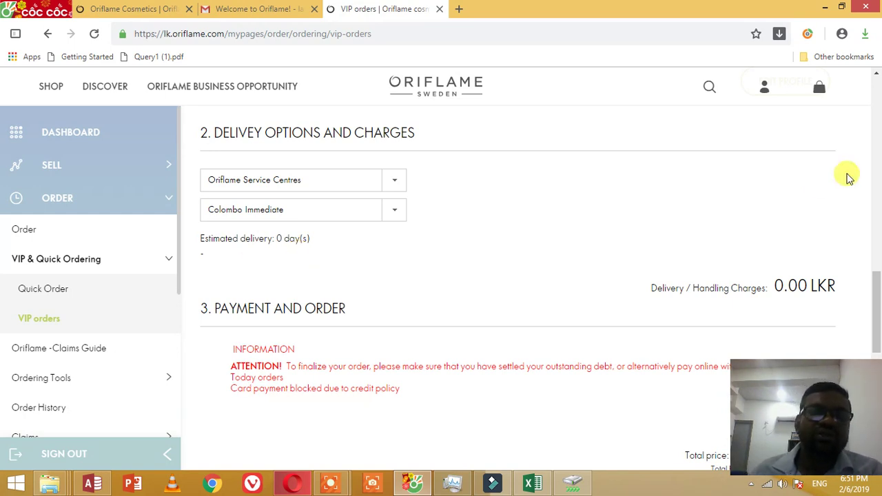
pyautogui.moveTo(876, 288); pyautogui.dragTo(876, 328)
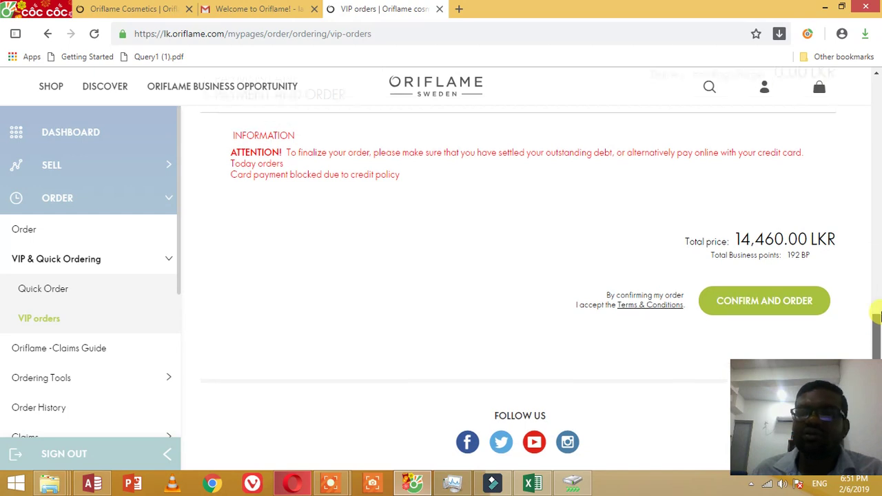
# Step: Confirm and order the VIP order, which returns a 'No payment method was selected' notice
pyautogui.moveTo(877, 328)
pyautogui.mouseDown()
pyautogui.moveTo(876, 289)
pyautogui.moveTo(876, 312)
pyautogui.mouseUp()
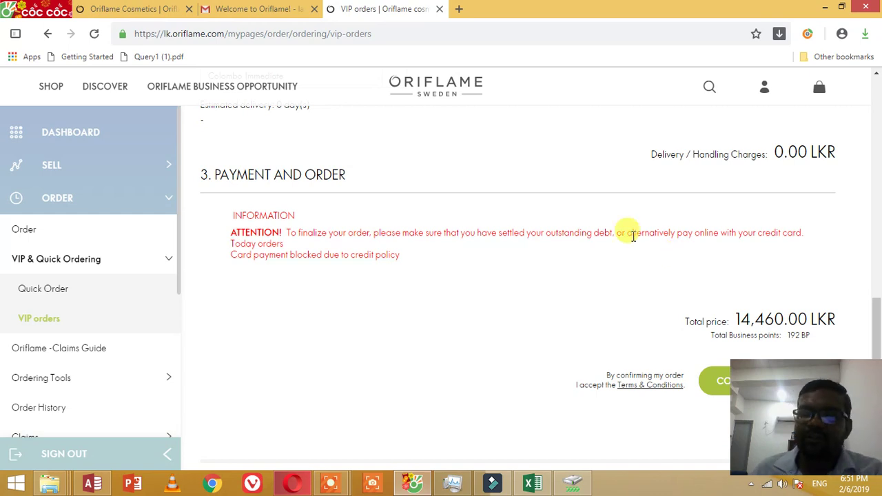
pyautogui.scroll(-1, 629, 226)
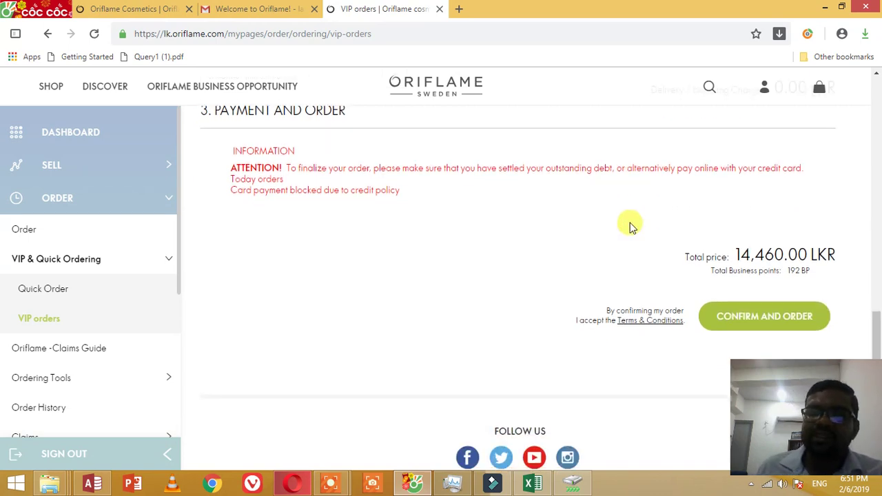
pyautogui.click(799, 316)
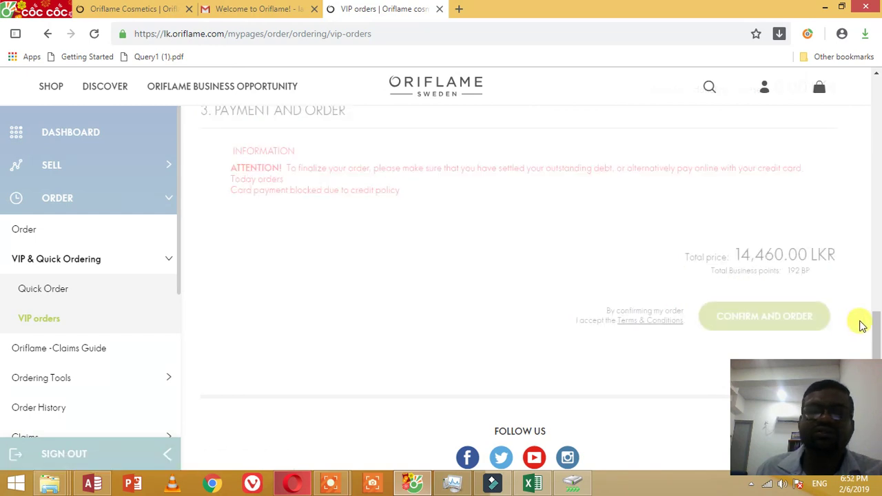
pyautogui.click(625, 319)
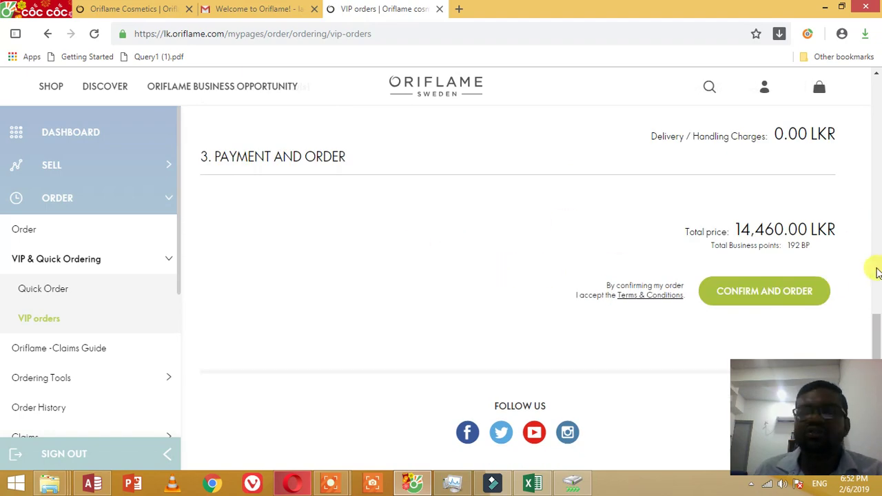
pyautogui.moveTo(876, 342); pyautogui.dragTo(876, 97)
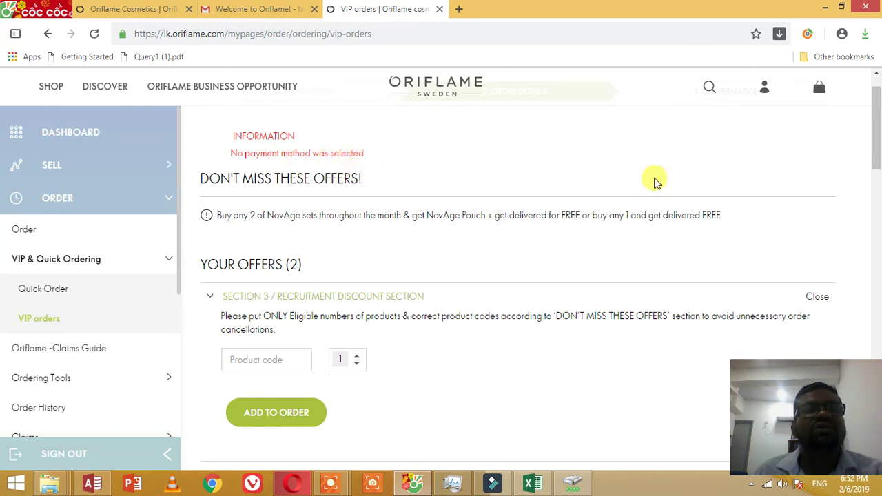
# Step: Resubmit the VIP order with Confirm and Order at the 14,460.00 LKR total
pyautogui.moveTo(876, 138); pyautogui.dragTo(875, 438)
pyautogui.moveTo(877, 387); pyautogui.dragTo(878, 365)
pyautogui.click(769, 275)
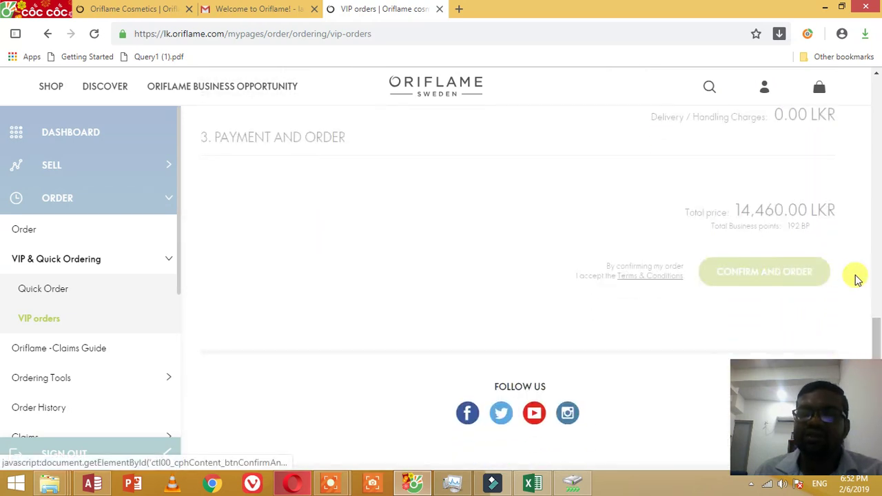